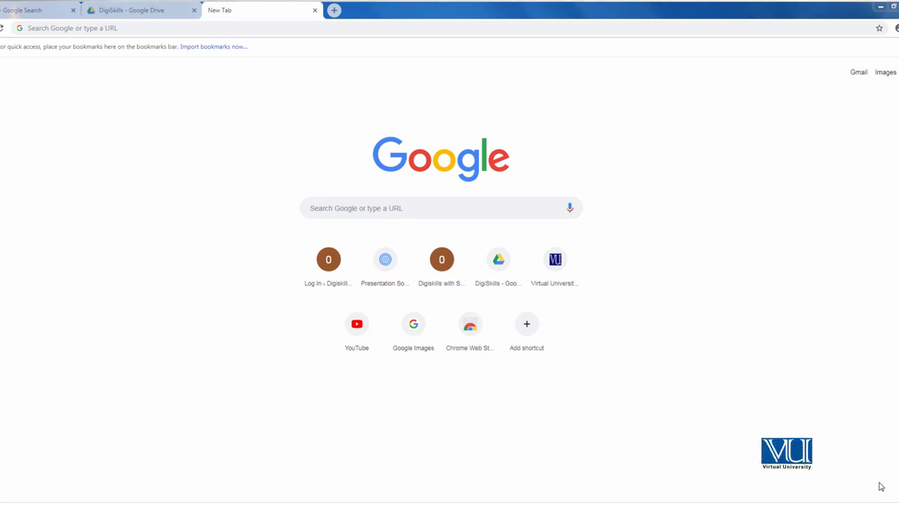
Open the wp-admin address of the DigiSkills site hosted on 000webhostapp.com in the new tab.
{"action": "left_click", "coordinate": [428, 28]}
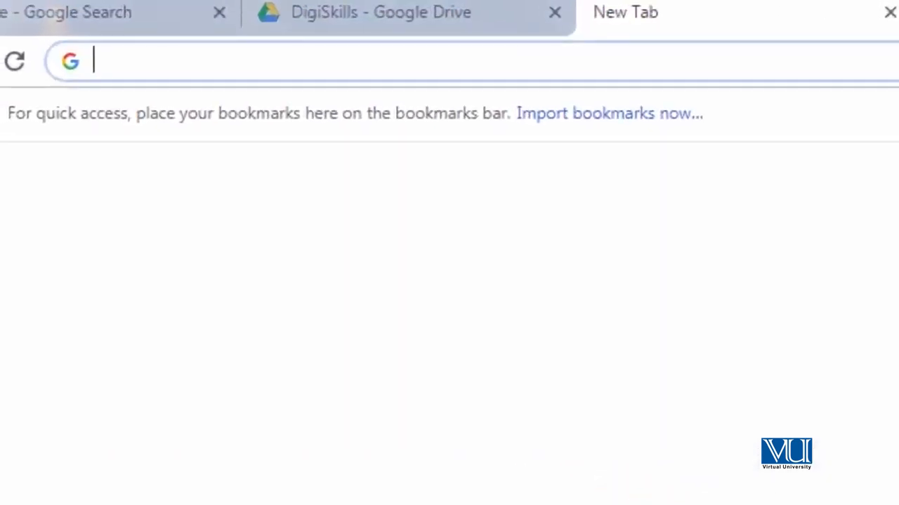
{"action": "type", "text": "digi"}
{"action": "key", "text": "Right"}
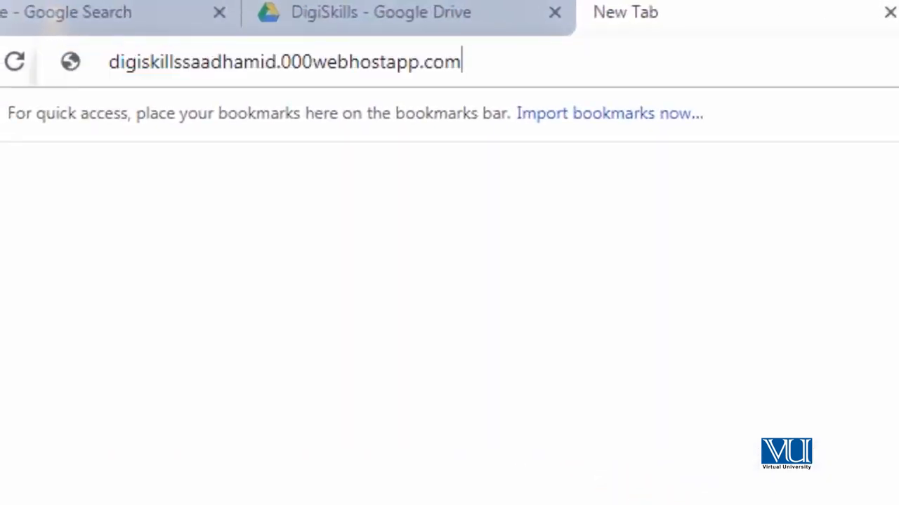
{"action": "type", "text": "/w"}
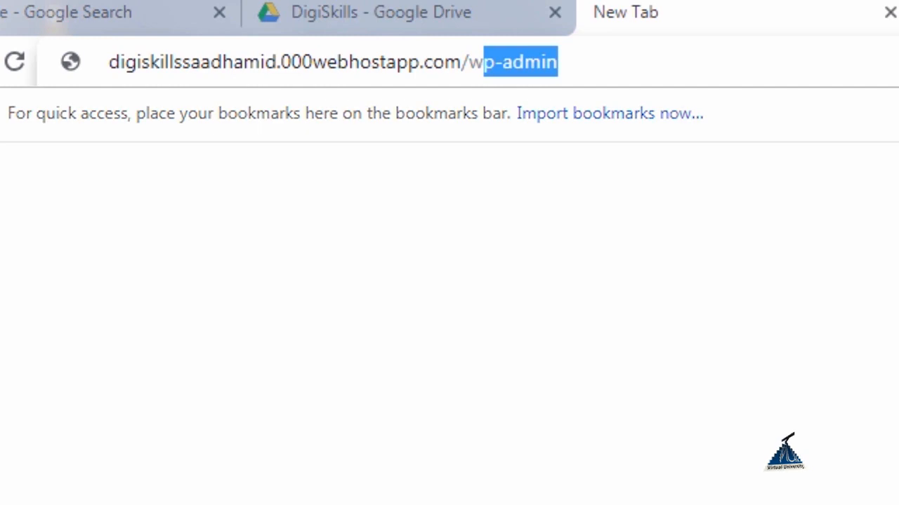
{"action": "key", "text": "Return"}
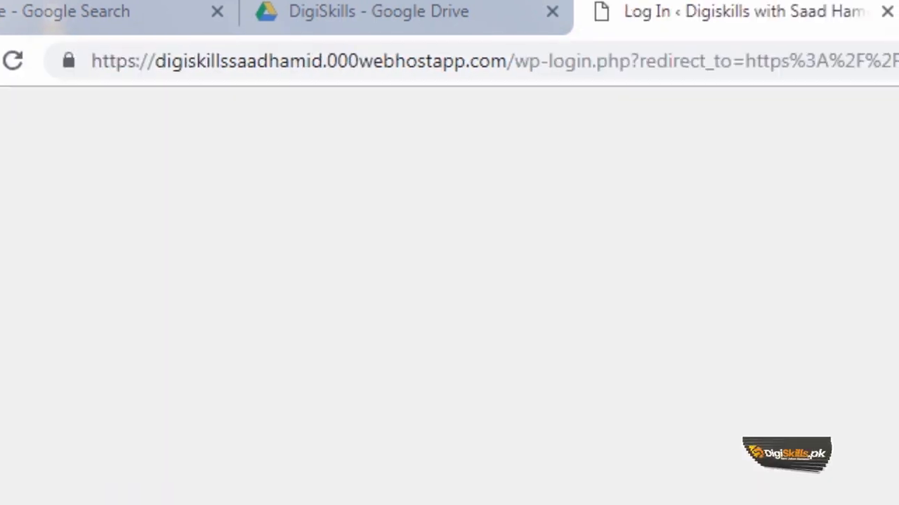
Log in to the WordPress site as admin by entering the account password.
{"action": "left_click", "coordinate": [870, 481]}
{"action": "left_click", "coordinate": [522, 360]}
{"action": "left_click", "coordinate": [424, 356]}
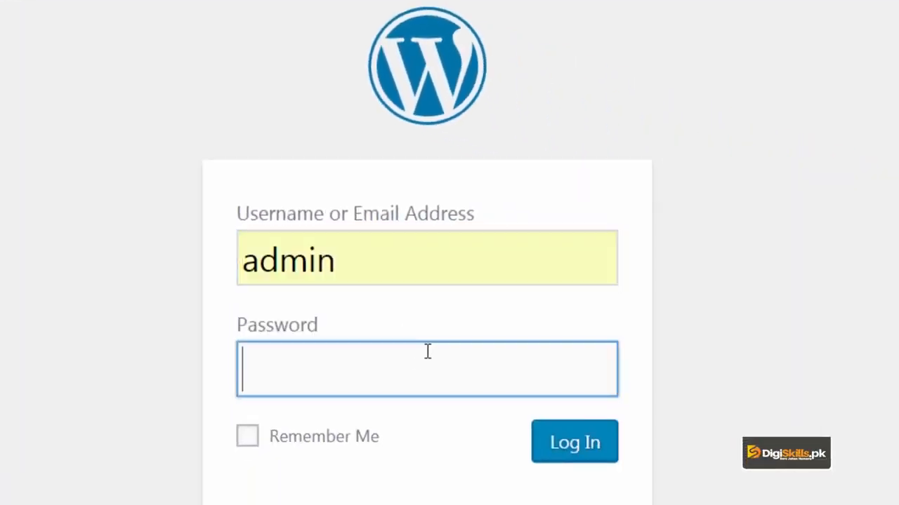
{"action": "type", "text": "••••"}
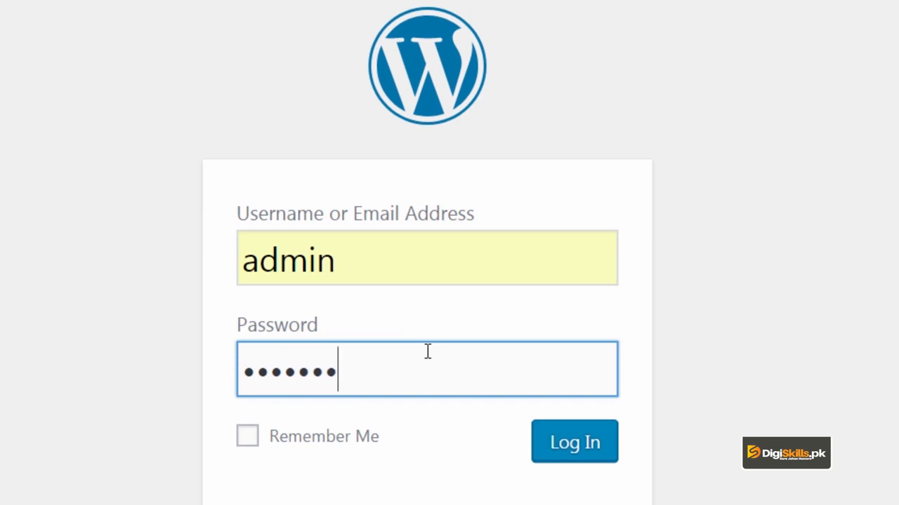
{"action": "left_click", "coordinate": [340, 438]}
{"action": "left_click", "coordinate": [537, 440]}
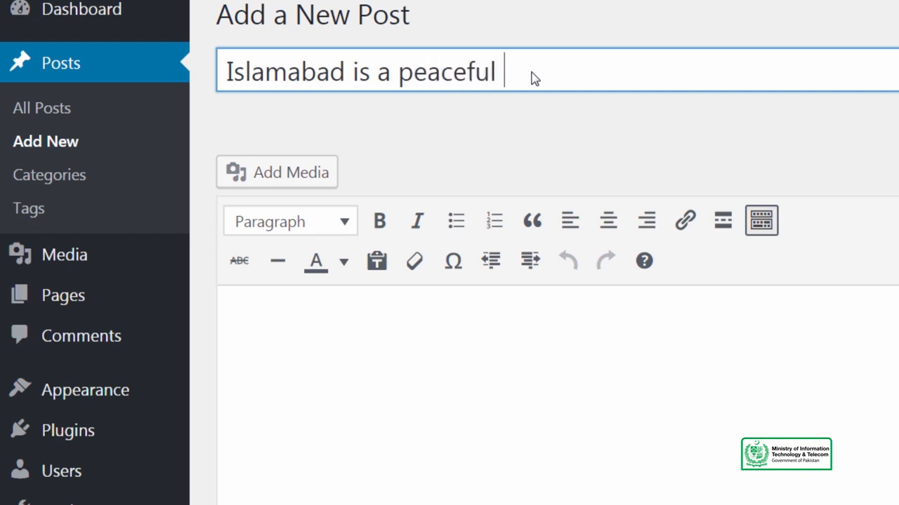
Complete the new post's title so that it reads "Islamabad is a peaceful and beautiful city".
{"action": "type", "text": "l city"}
{"action": "key", "text": "Tab"}
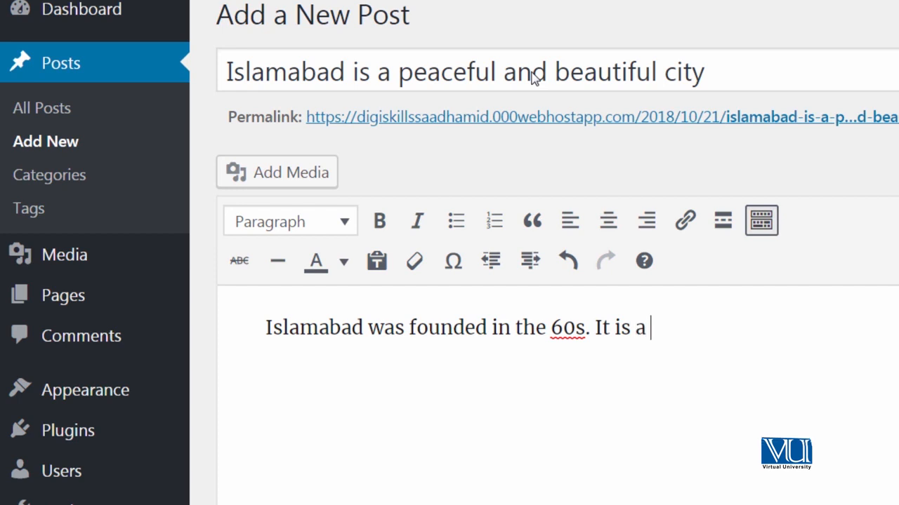
Continue the body with "beautiful city, its also the capital of the Islamic Republic of Pakistan and has really good weather and peaceful environment.".
{"action": "type", "text": "beautiful city, its also the capital of"}
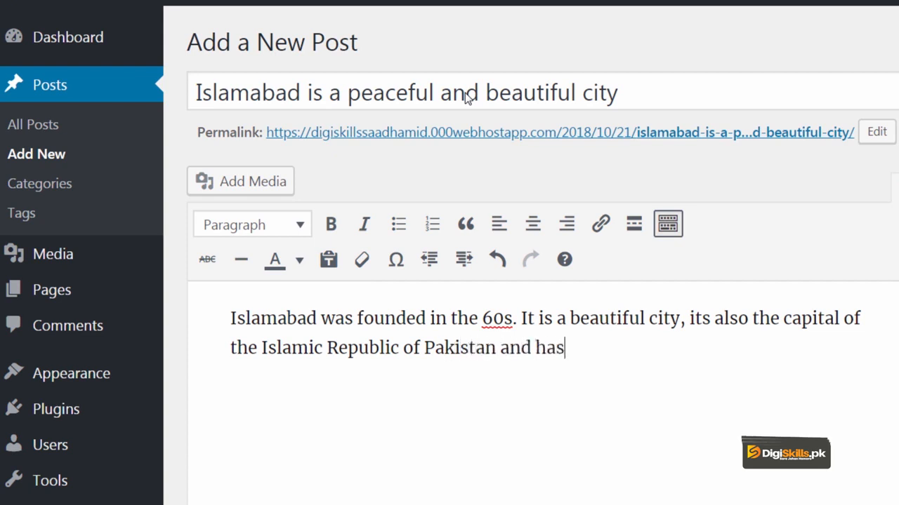
{"action": "type", "text": "really good weather and peaceful environment."}
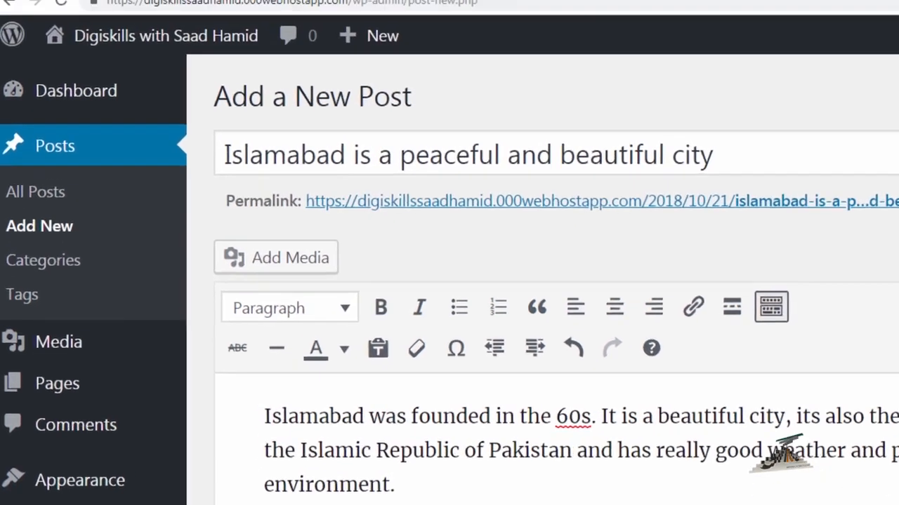
Search Google for "islamabad beautiful" in a new tab and switch to the image results.
{"action": "left_click", "coordinate": [684, 12]}
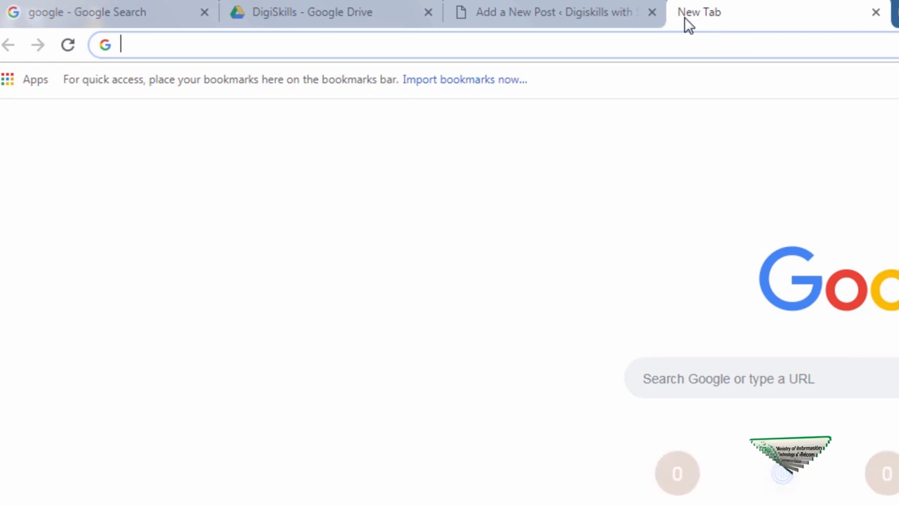
{"action": "type", "text": "islamabad beautiful"}
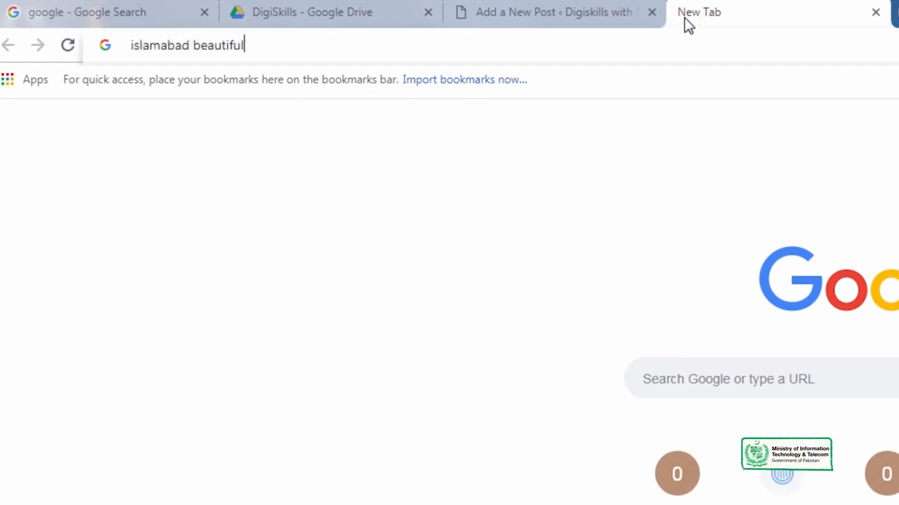
{"action": "key", "text": "Return"}
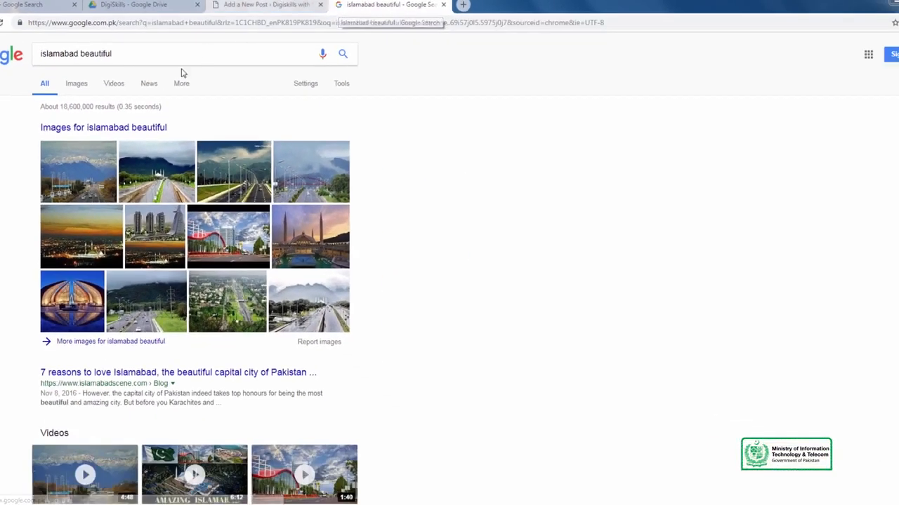
{"action": "left_click", "coordinate": [81, 92]}
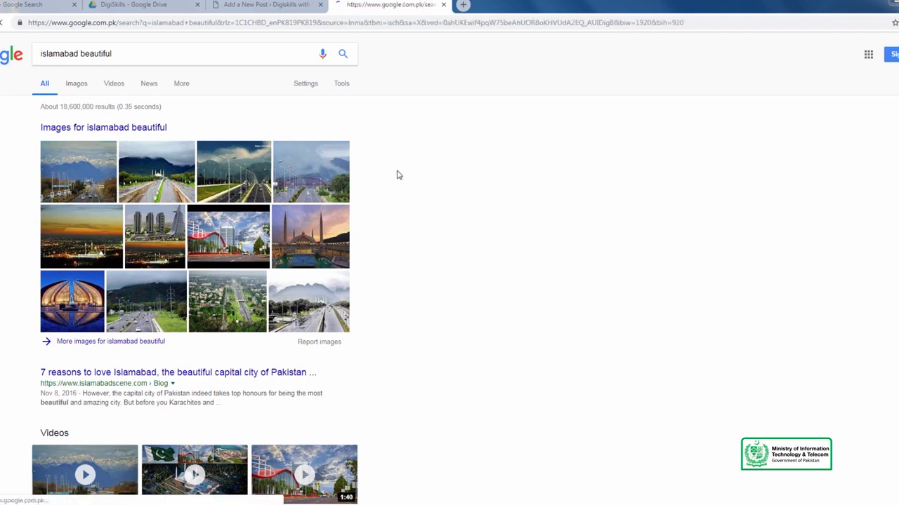
Preview several Islamabad photos and open the related holidayexit.com version of the street view with the red curved building.
{"action": "left_click", "coordinate": [454, 185]}
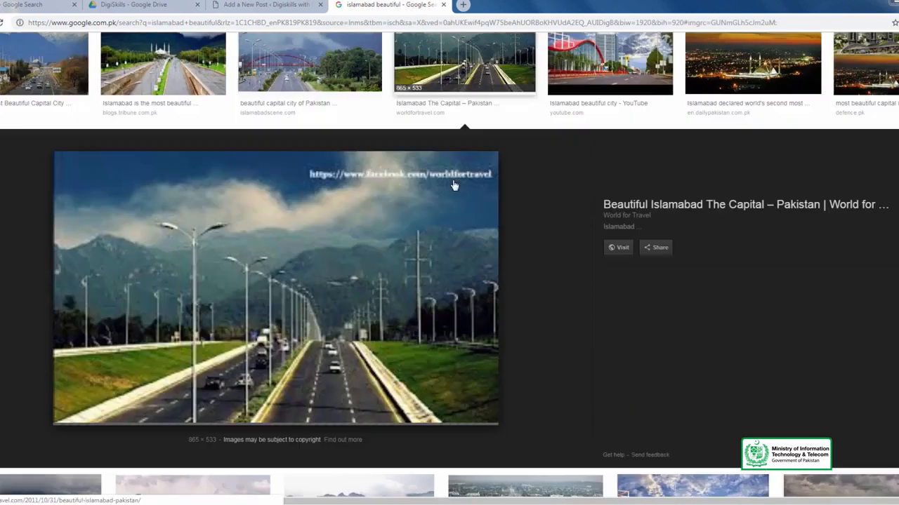
{"action": "left_click", "coordinate": [702, 70]}
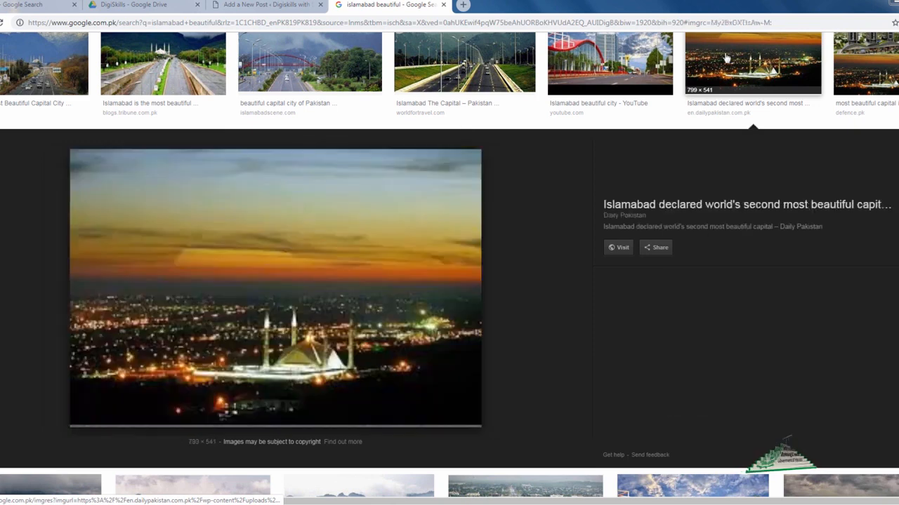
{"action": "left_click", "coordinate": [611, 56]}
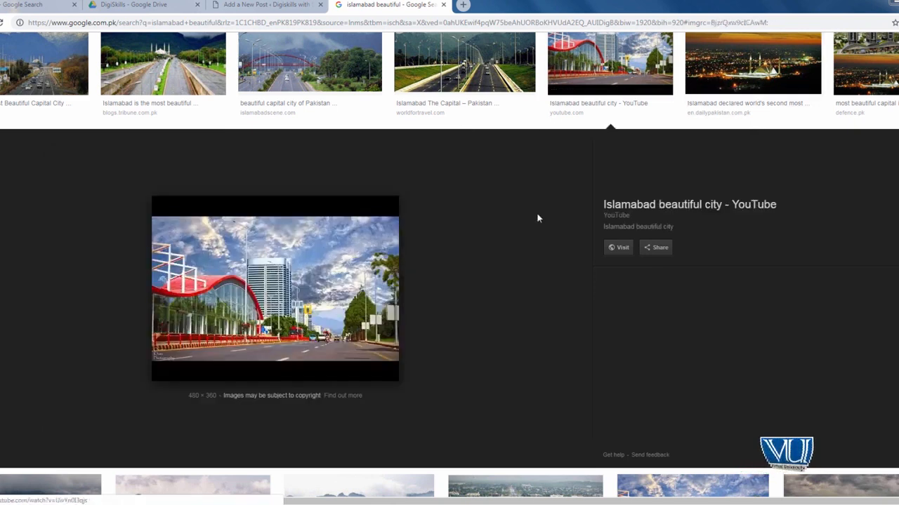
{"action": "left_click", "coordinate": [670, 309]}
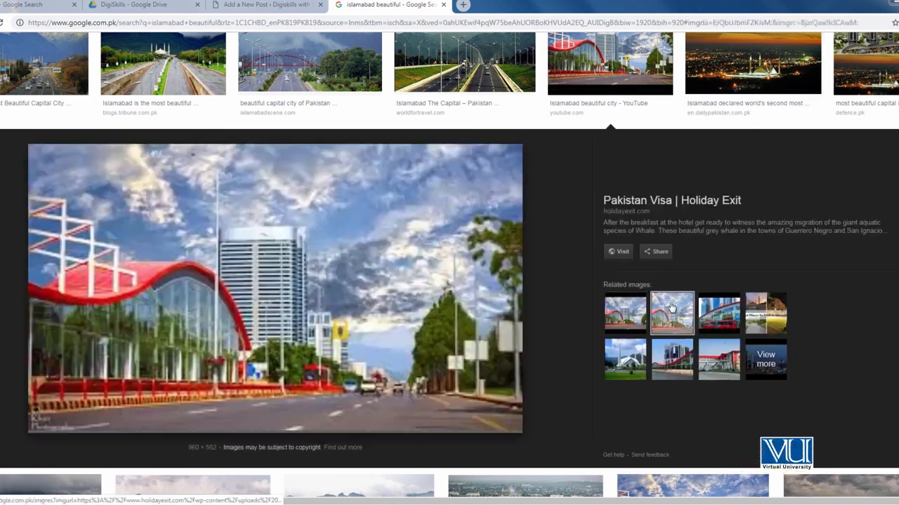
Save the previewed street photo to the Desktop as a JPEG image named pakistan.
{"action": "right_click", "coordinate": [319, 248]}
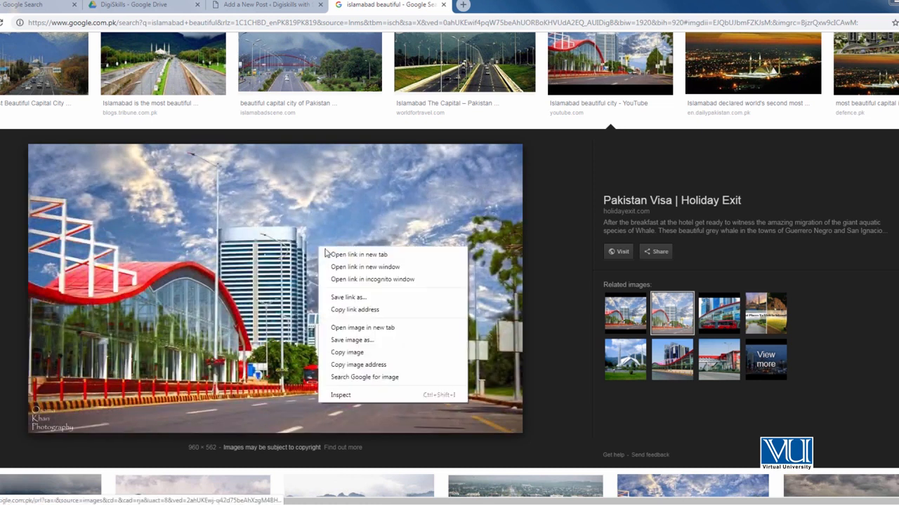
{"action": "left_click", "coordinate": [390, 340]}
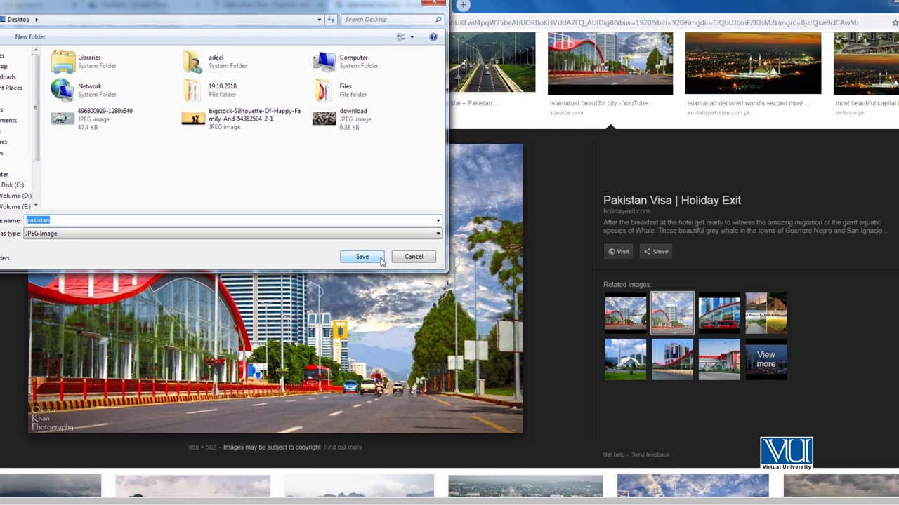
{"action": "left_click", "coordinate": [10, 66]}
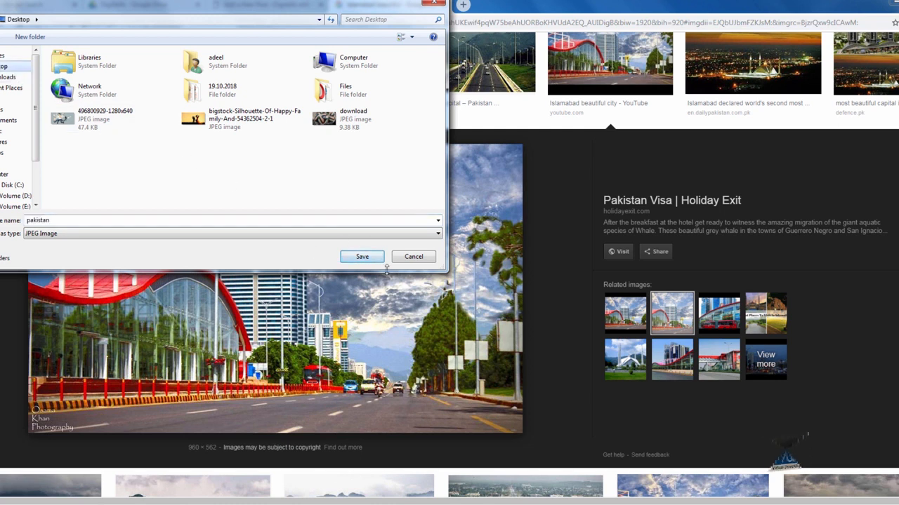
{"action": "left_click", "coordinate": [361, 257]}
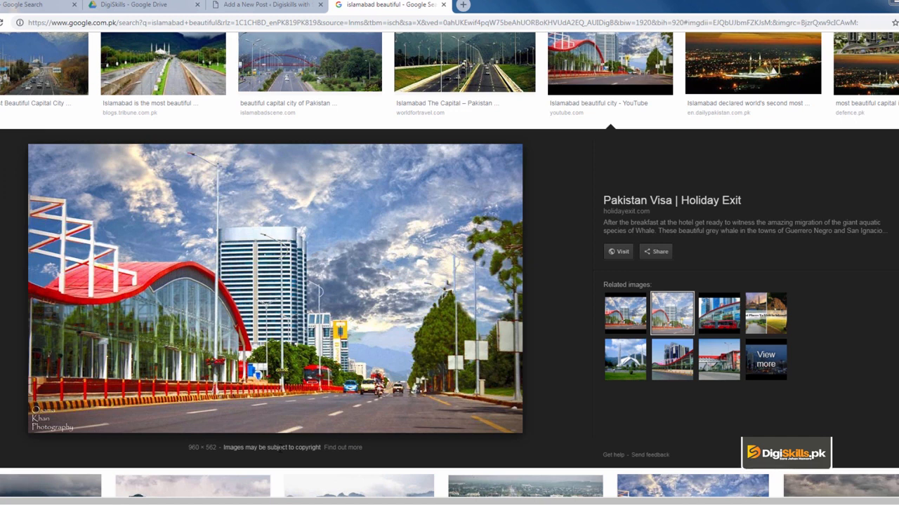
Return to the WordPress post, upload the pakistan image from the Desktop and set it as the featured image.
{"action": "left_click", "coordinate": [289, 8]}
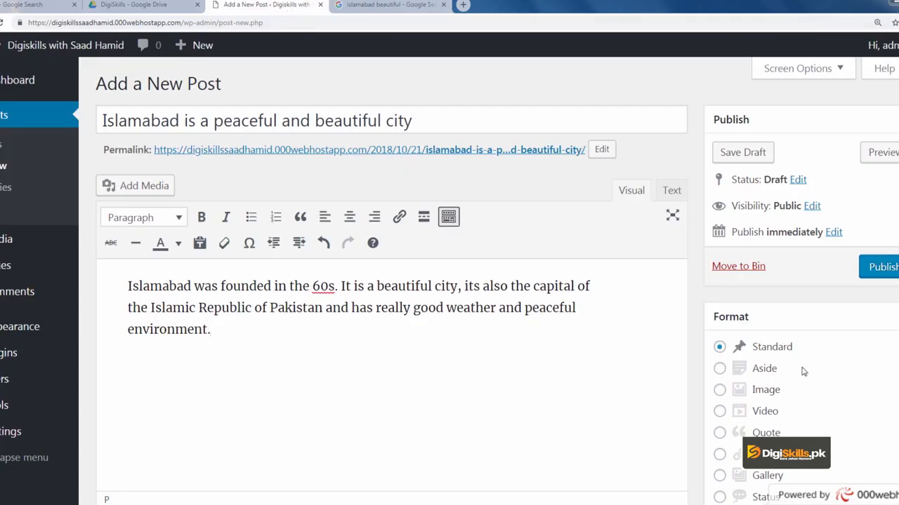
{"action": "scroll", "coordinate": [803, 372], "scroll_direction": "down", "scroll_amount": 6}
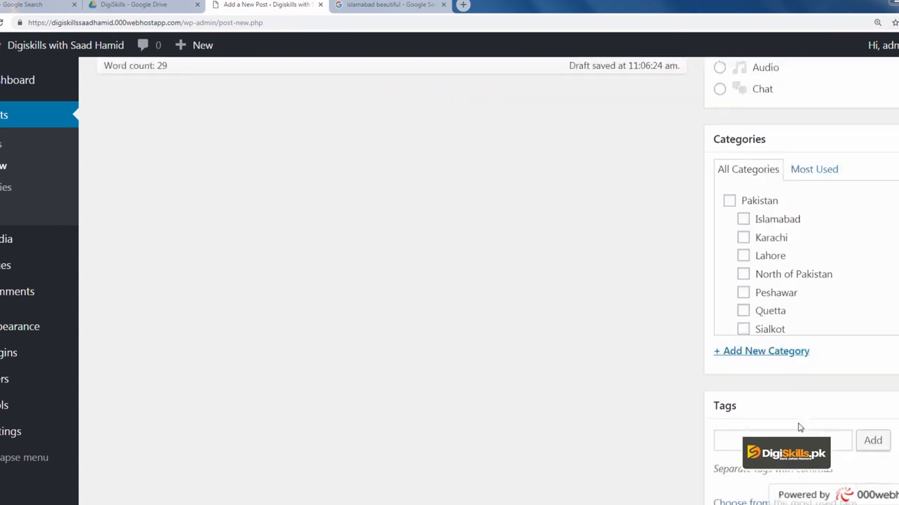
{"action": "left_click", "coordinate": [777, 328]}
{"action": "left_click", "coordinate": [763, 474]}
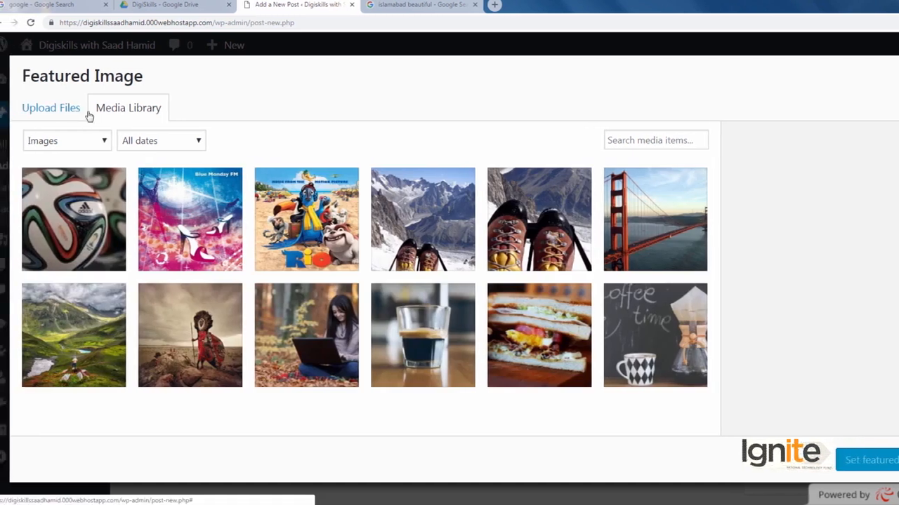
{"action": "left_click", "coordinate": [58, 112]}
{"action": "left_click", "coordinate": [489, 290]}
{"action": "left_click", "coordinate": [114, 158]}
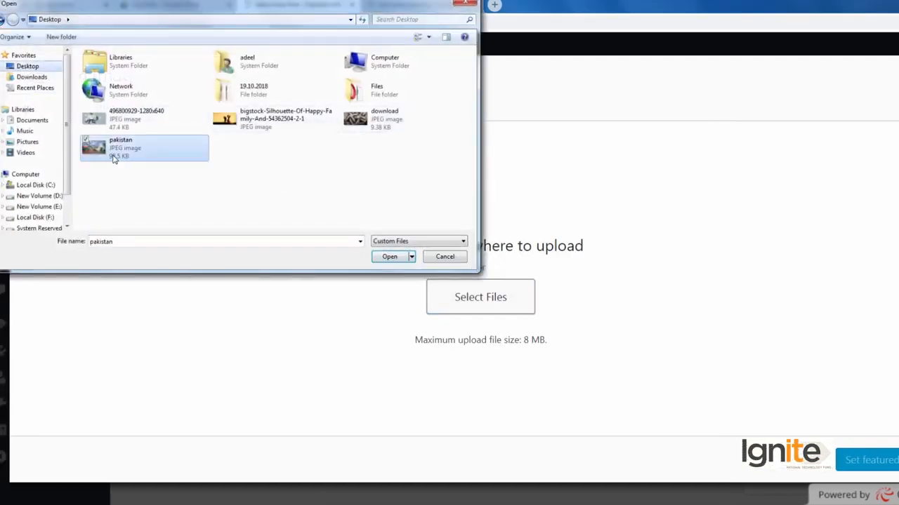
{"action": "left_click", "coordinate": [384, 258]}
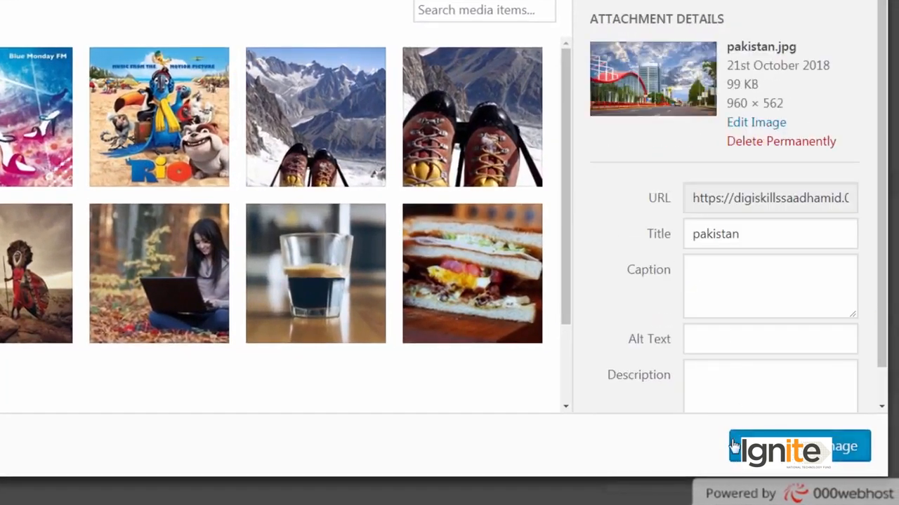
{"action": "left_click", "coordinate": [734, 446]}
Check the post's featured image and assign the post to the Islamabad category.
{"action": "scroll", "coordinate": [339, 293], "scroll_direction": "up", "scroll_amount": 5}
{"action": "scroll", "coordinate": [379, 293], "scroll_direction": "down", "scroll_amount": 4}
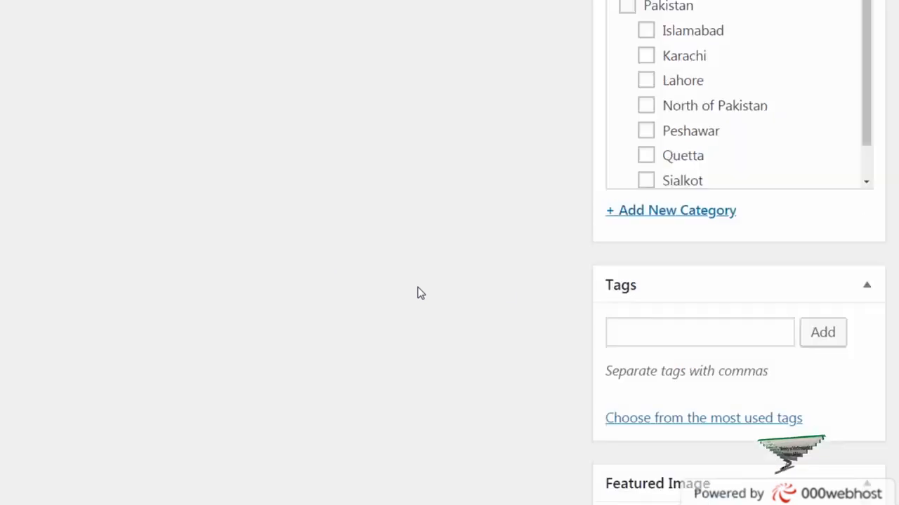
{"action": "scroll", "coordinate": [593, 393], "scroll_direction": "down", "scroll_amount": 4}
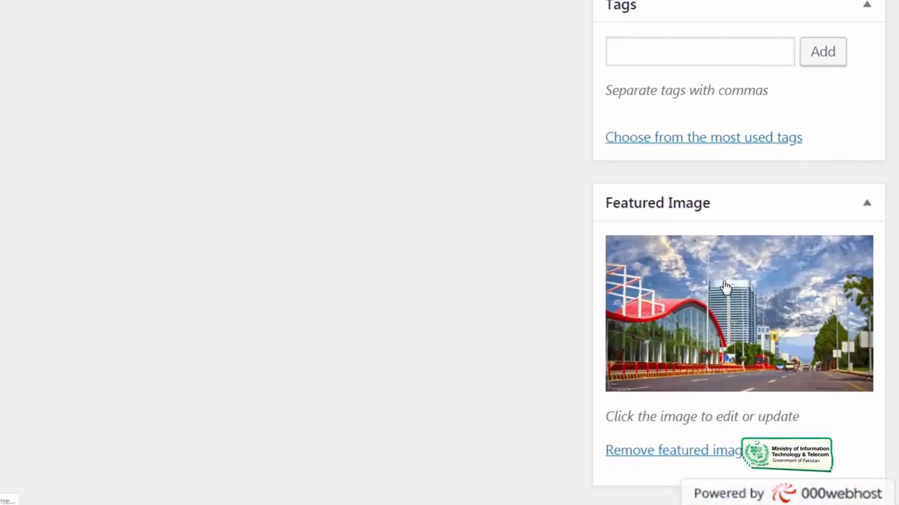
{"action": "scroll", "coordinate": [608, 90], "scroll_direction": "up", "scroll_amount": 5}
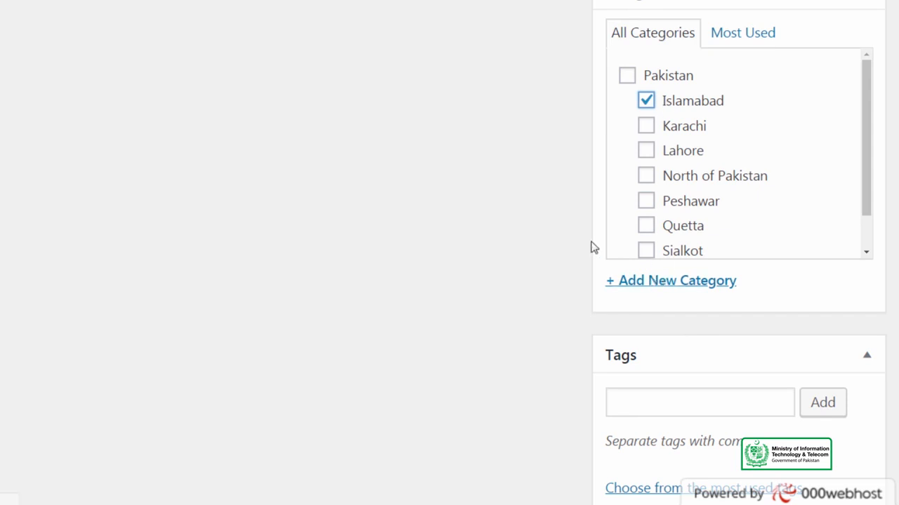
Publish the Islamabad post with its Standard format and public visibility.
{"action": "scroll", "coordinate": [593, 246], "scroll_direction": "down", "scroll_amount": 2}
{"action": "scroll", "coordinate": [594, 239], "scroll_direction": "up", "scroll_amount": 10}
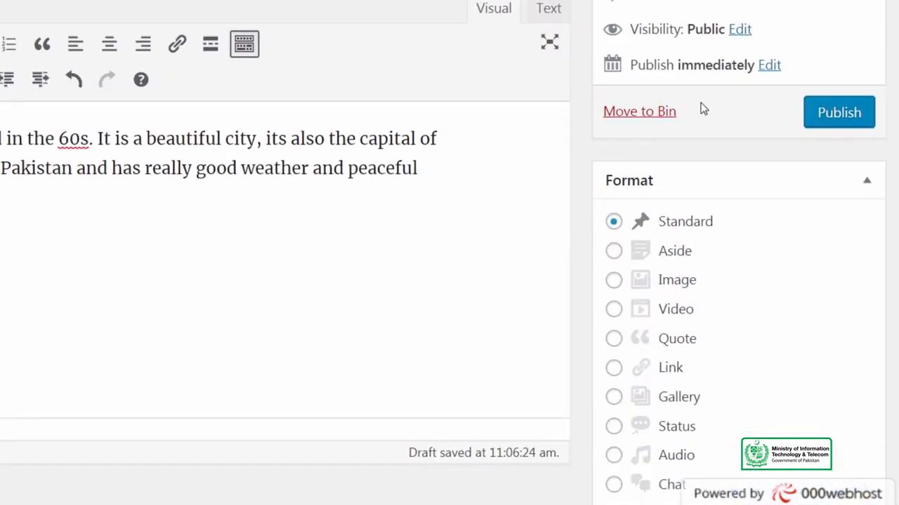
{"action": "left_click", "coordinate": [823, 119]}
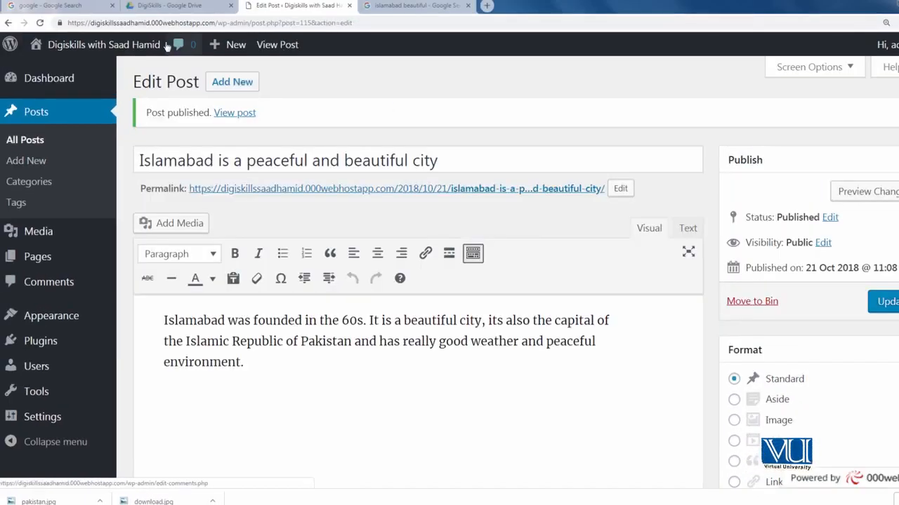
Open the live site in a new tab and examine how the published Islamabad post appears.
{"action": "right_click", "coordinate": [158, 44]}
{"action": "left_click", "coordinate": [202, 52]}
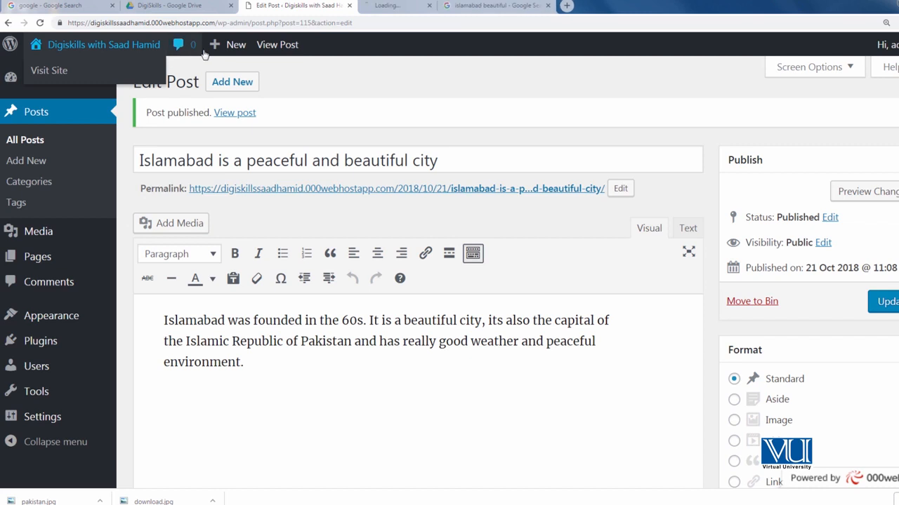
{"action": "left_click", "coordinate": [396, 6]}
{"action": "scroll", "coordinate": [324, 210], "scroll_direction": "down", "scroll_amount": 4}
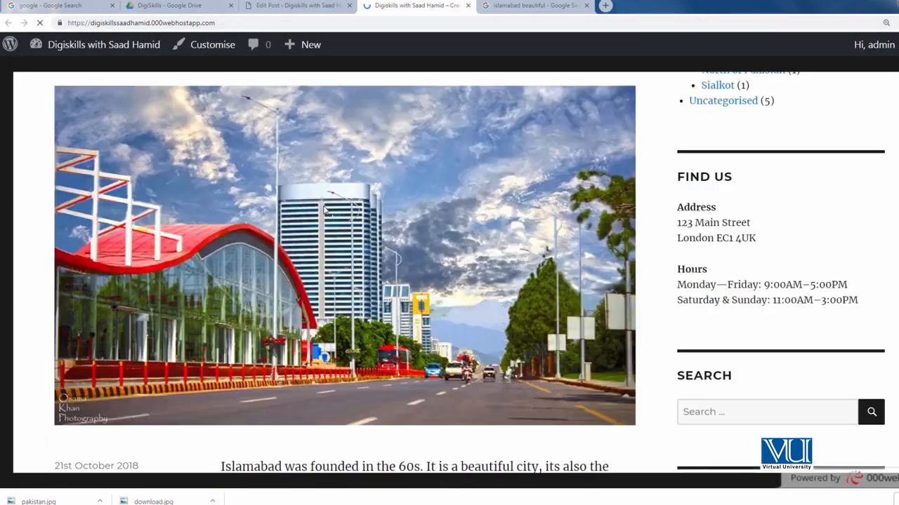
{"action": "scroll", "coordinate": [325, 210], "scroll_direction": "down", "scroll_amount": 3}
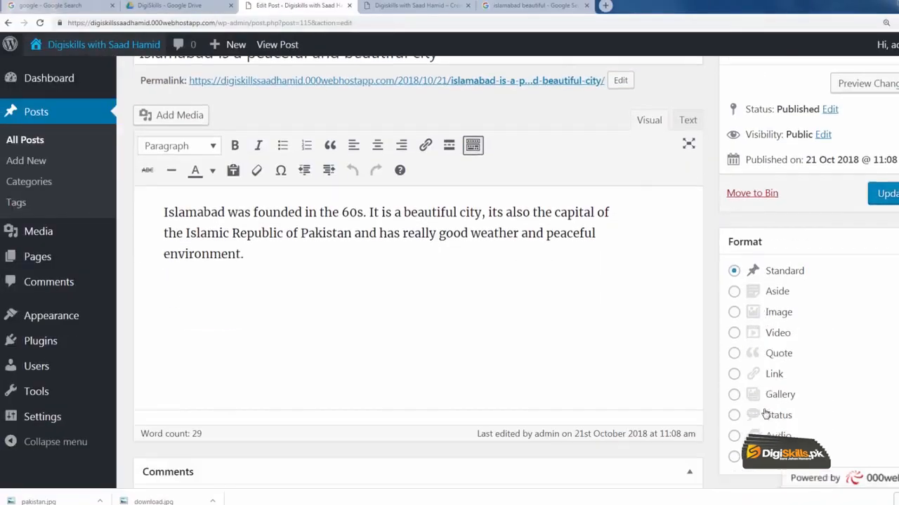
Add the tags city, beautiful, capital, pakistan and islamabad to the Islamabad post.
{"action": "scroll", "coordinate": [765, 414], "scroll_direction": "down", "scroll_amount": 6}
{"action": "left_click", "coordinate": [789, 308]}
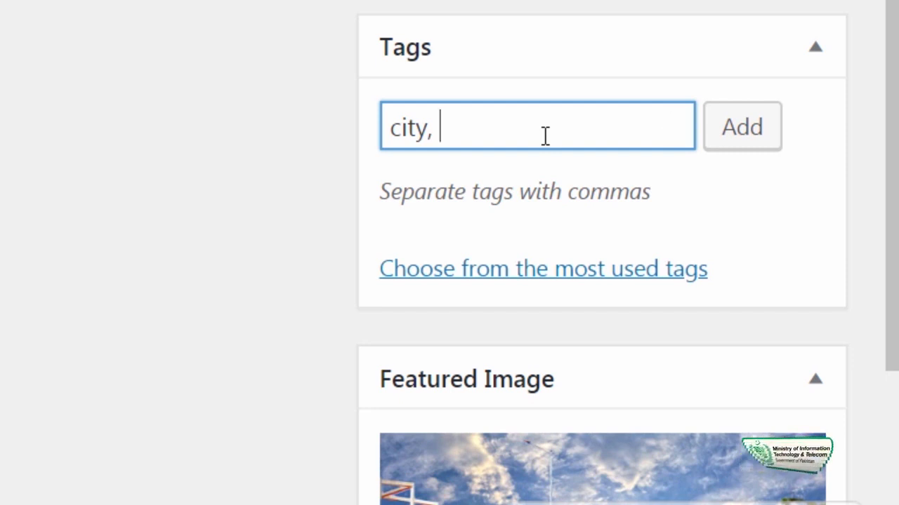
{"action": "type", "text": "beautiful, capital,"}
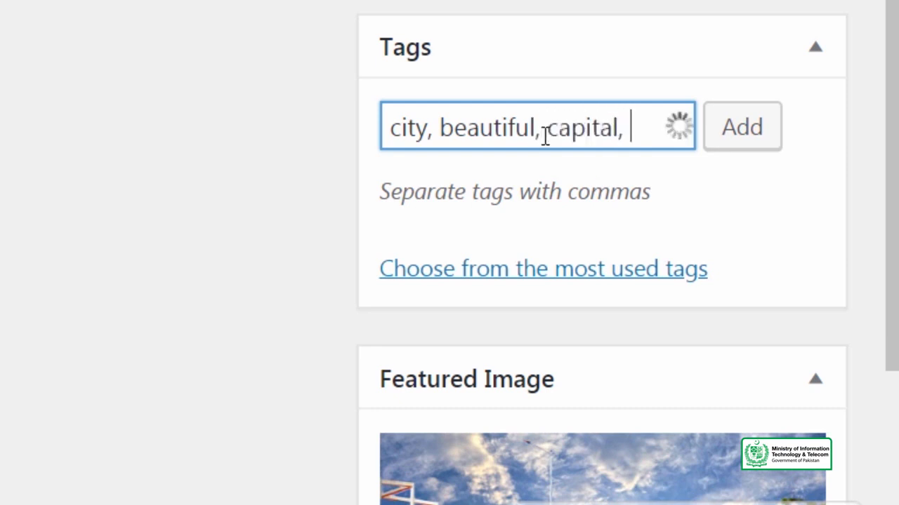
{"action": "type", "text": "istan, islamabad"}
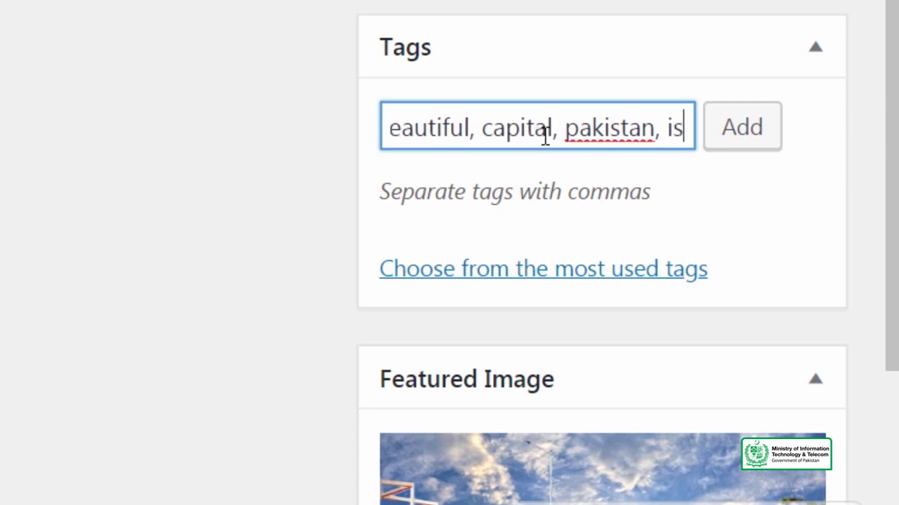
{"action": "left_click", "coordinate": [766, 144]}
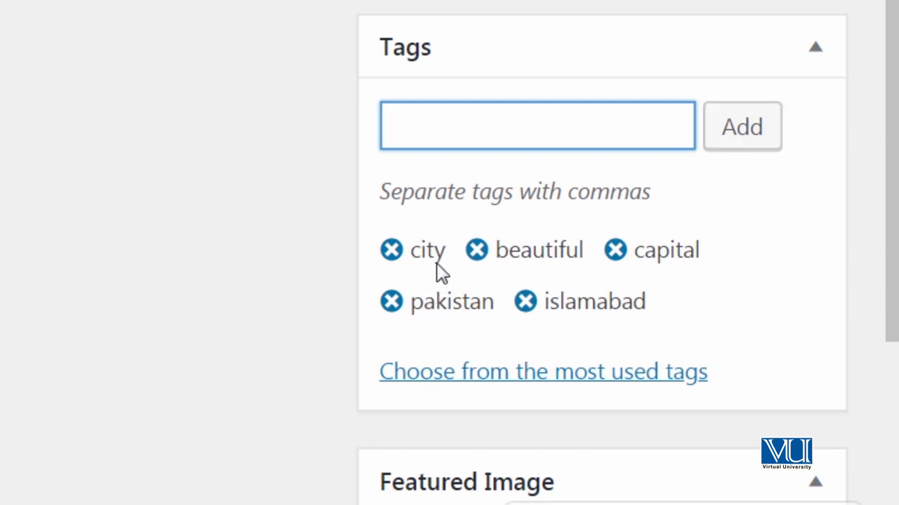
Remove the beautiful tag from the post and update the published post.
{"action": "left_click", "coordinate": [476, 250]}
{"action": "scroll", "coordinate": [225, 344], "scroll_direction": "up", "scroll_amount": 5}
{"action": "scroll", "coordinate": [228, 339], "scroll_direction": "up", "scroll_amount": 5}
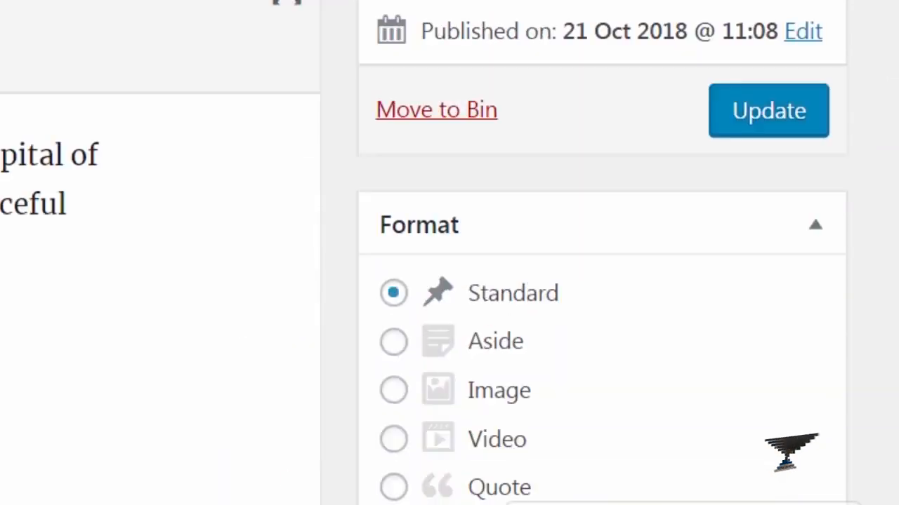
{"action": "left_click", "coordinate": [759, 113]}
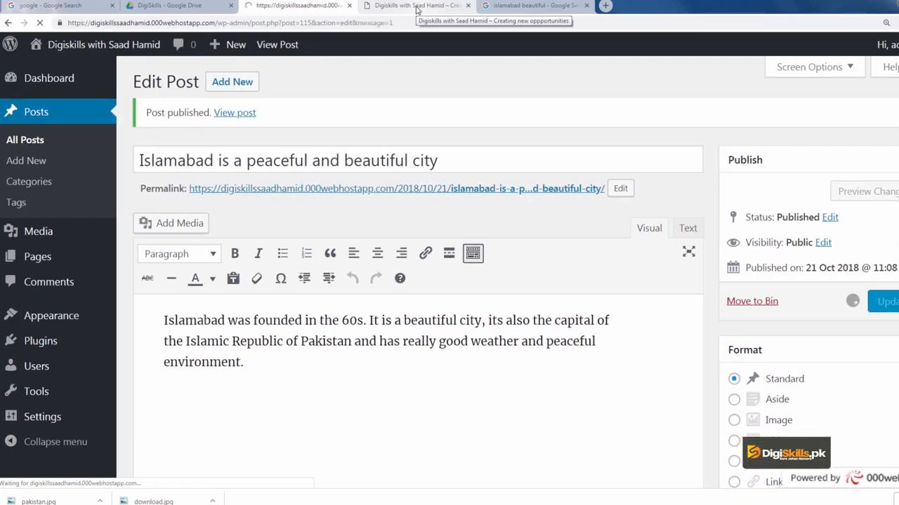
Switch to the live site, reload it and check the tags listed beside the Islamabad post.
{"action": "left_click", "coordinate": [417, 9]}
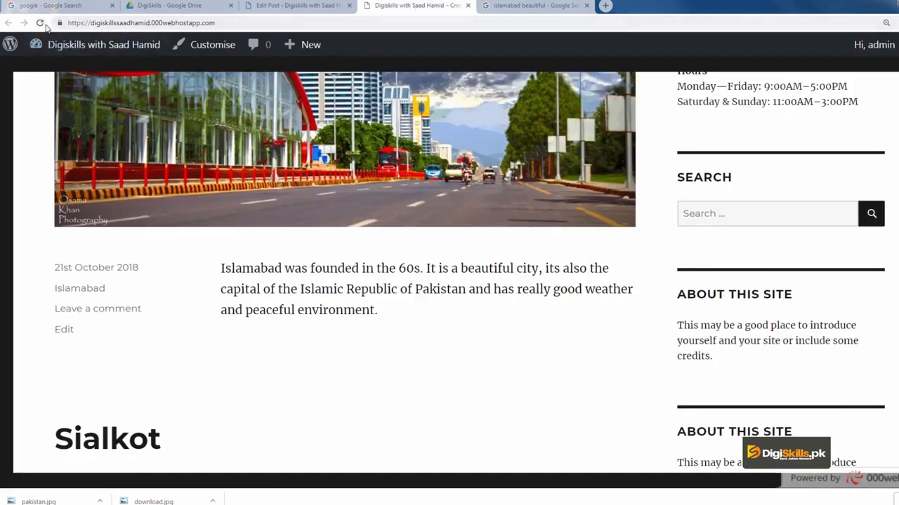
{"action": "scroll", "coordinate": [311, 234], "scroll_direction": "down", "scroll_amount": 2}
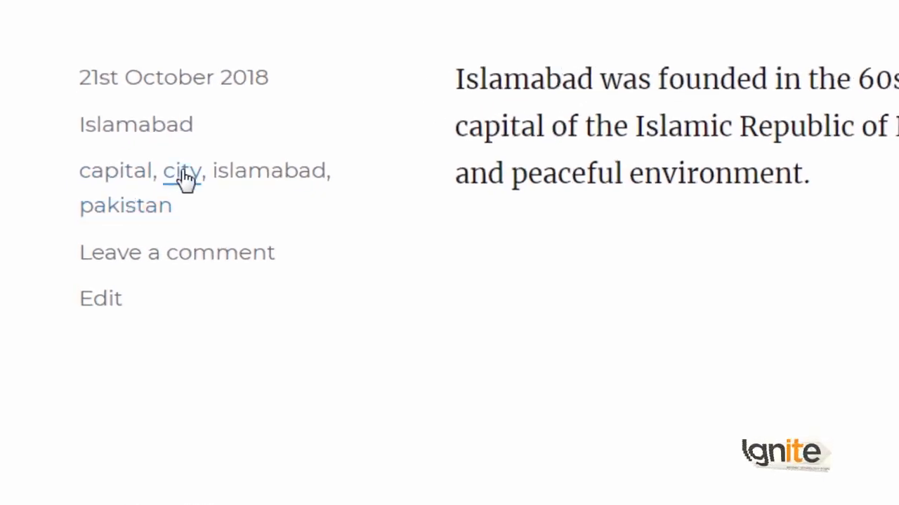
{"action": "scroll", "coordinate": [586, 177], "scroll_direction": "up", "scroll_amount": 5}
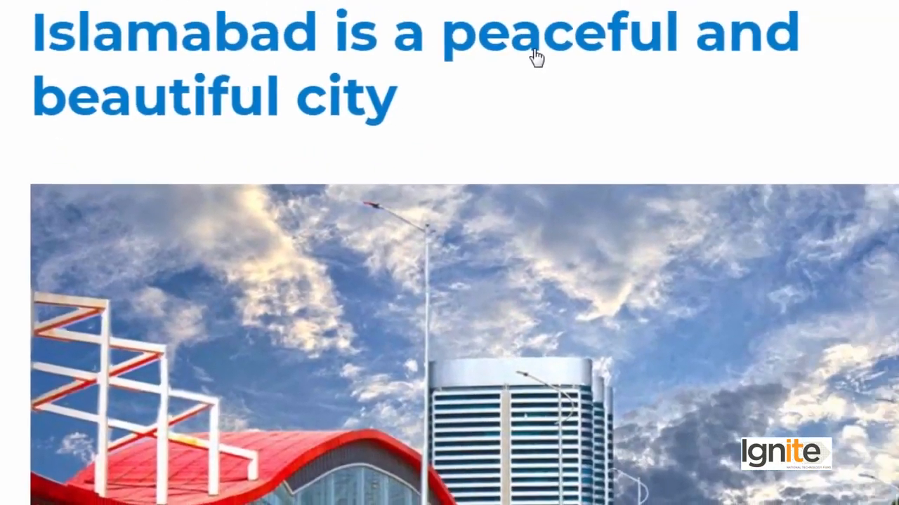
Open the Islamabad post's own page from its title on the live site and look it over.
{"action": "left_click", "coordinate": [536, 58]}
{"action": "scroll", "coordinate": [474, 174], "scroll_direction": "down", "scroll_amount": 4}
{"action": "scroll", "coordinate": [474, 174], "scroll_direction": "up", "scroll_amount": 3}
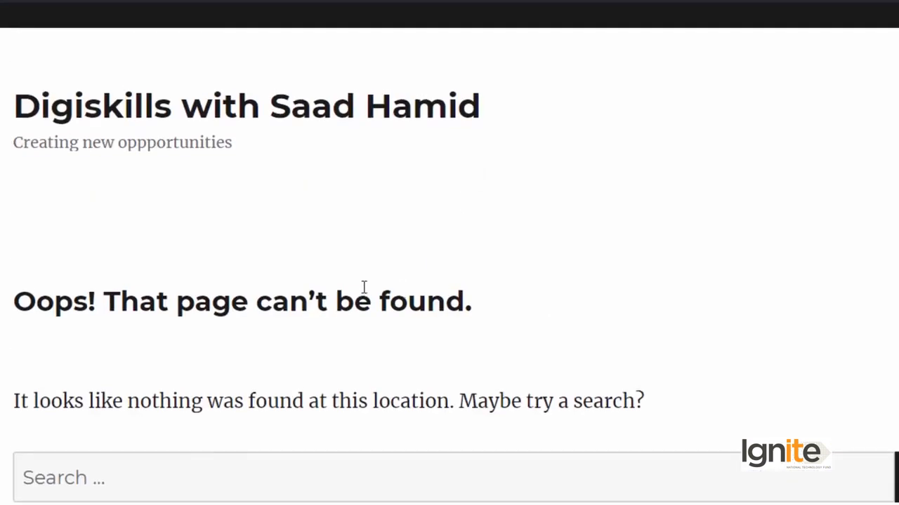
{"action": "scroll", "coordinate": [363, 288], "scroll_direction": "up", "scroll_amount": 2}
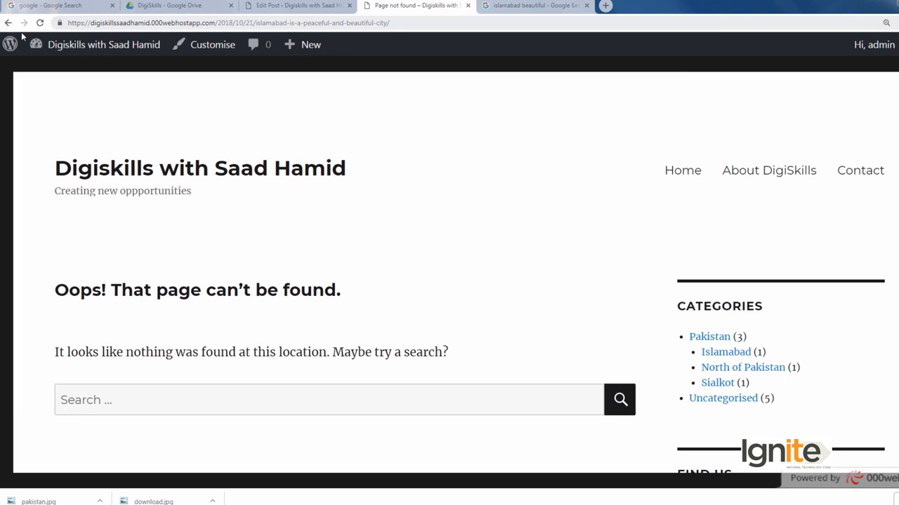